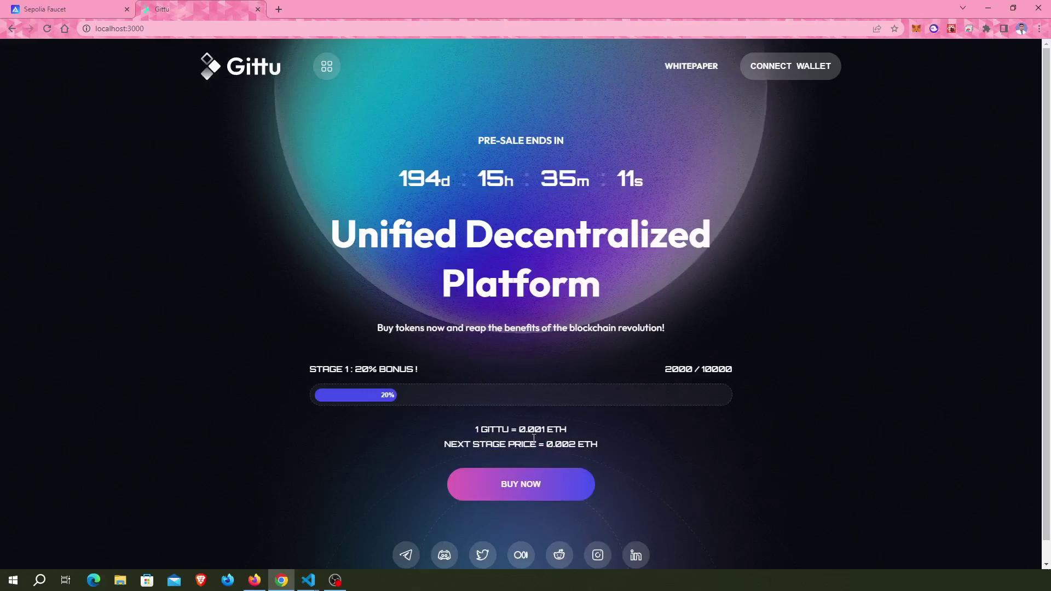
Step: Connect MetaMask's Account 2 to the presale page through Connect Wallet
left_click(510, 485)
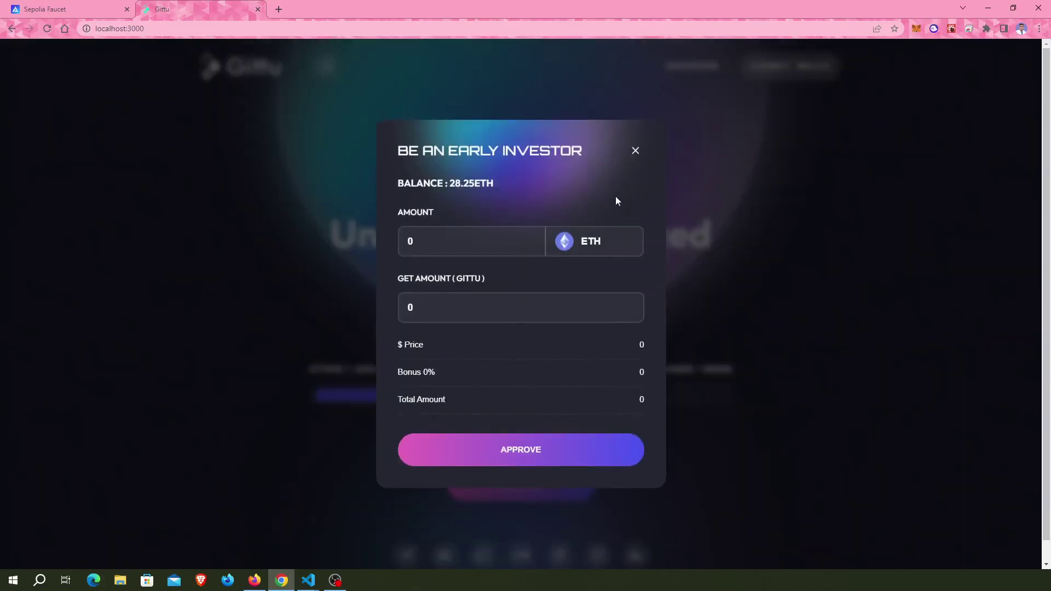
left_click(637, 151)
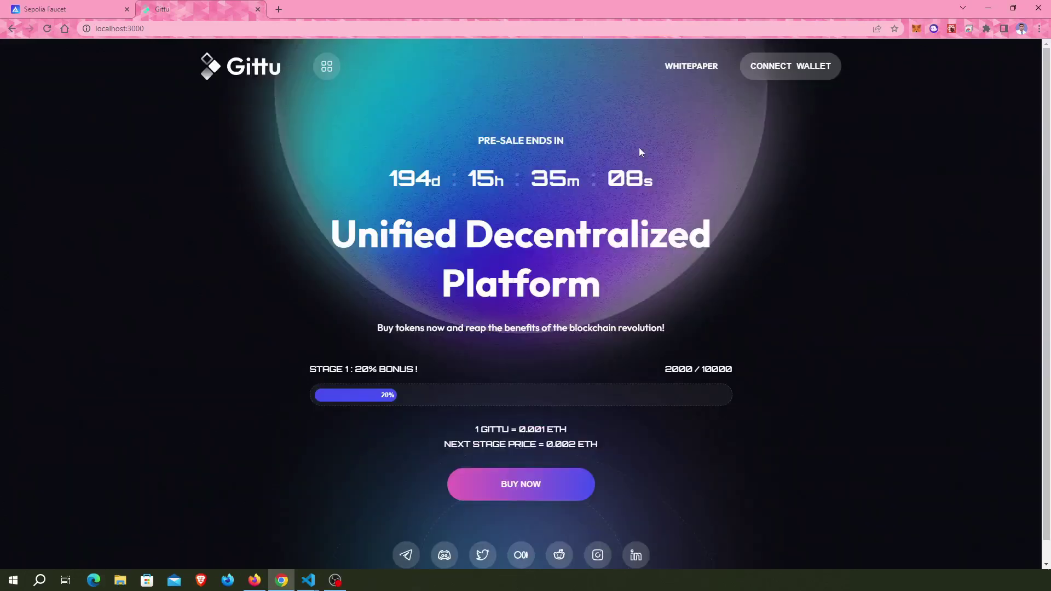
left_click(788, 67)
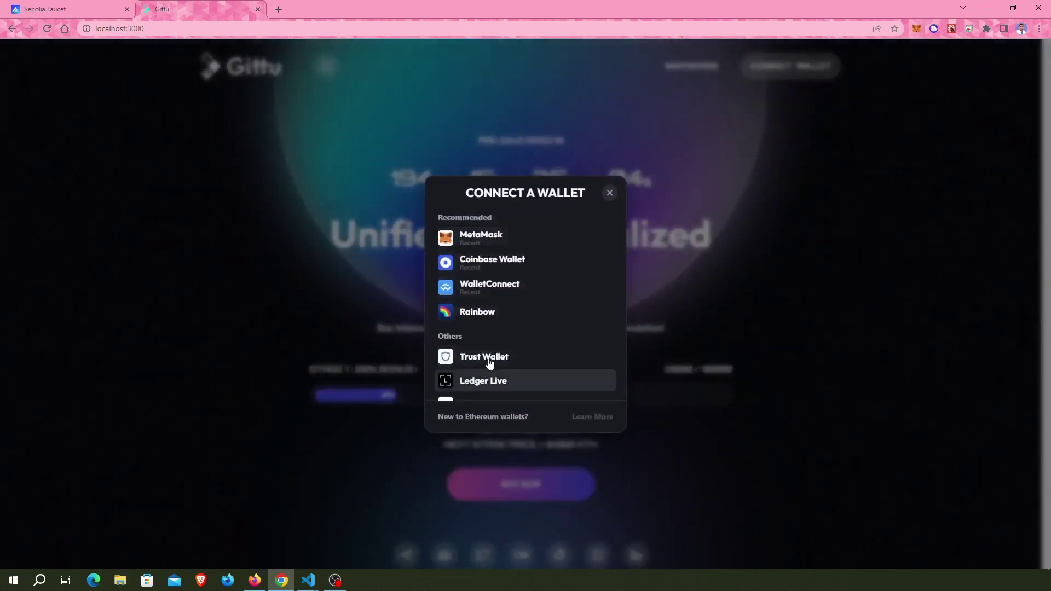
scroll(481, 359, "down", 2)
scroll(490, 364, "up", 2)
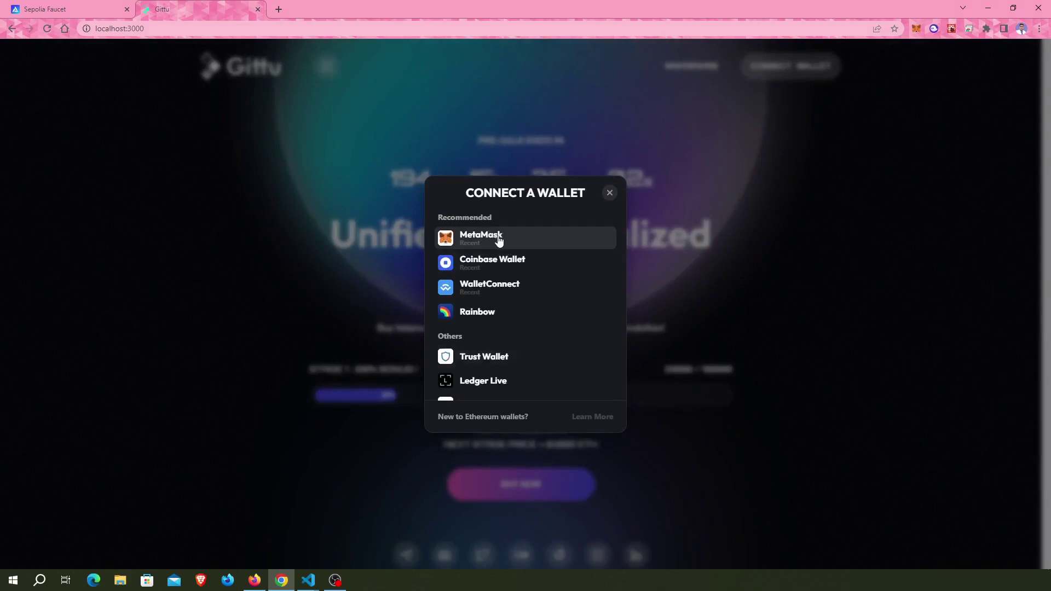
left_click(490, 236)
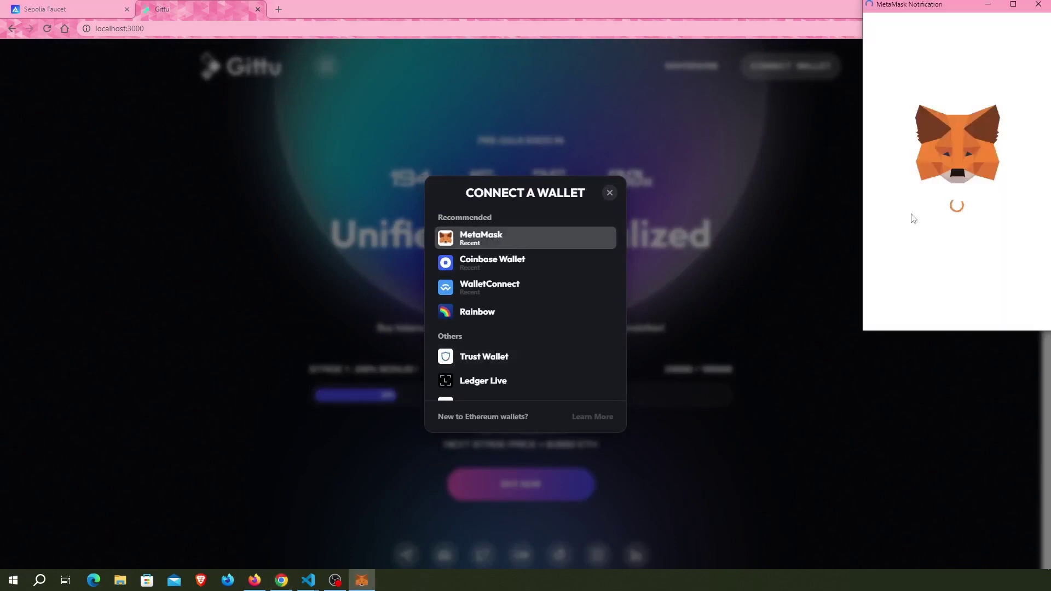
scroll(944, 176, "down", 2)
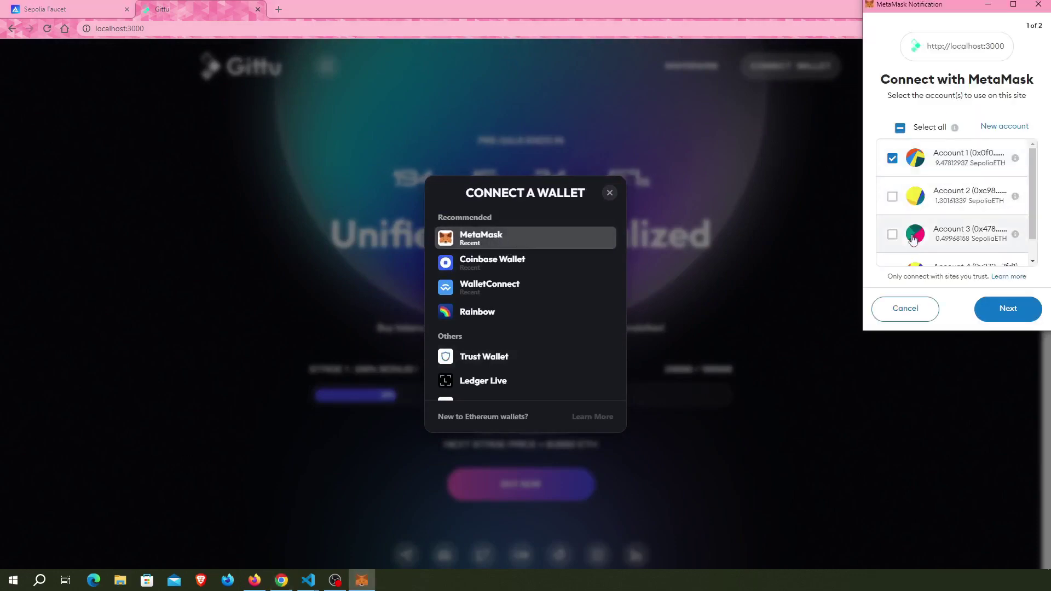
left_click(919, 185)
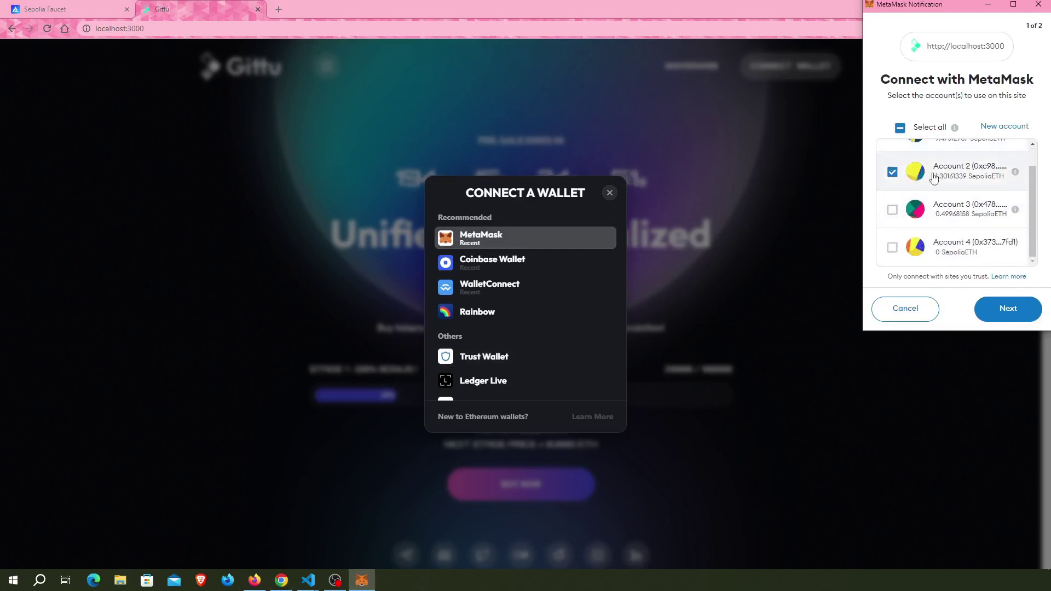
left_click(1001, 313)
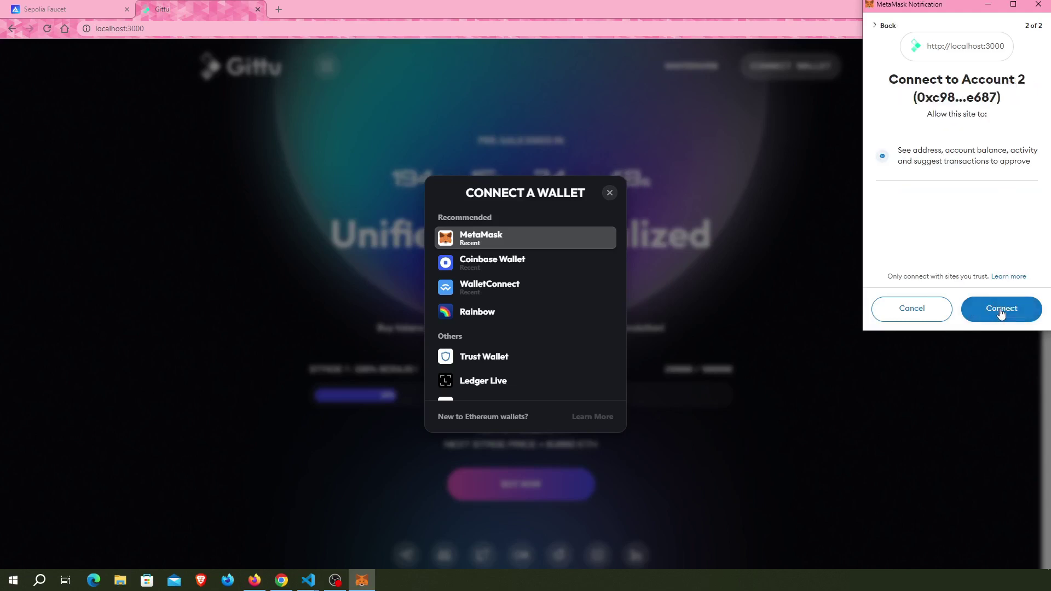
left_click(1002, 309)
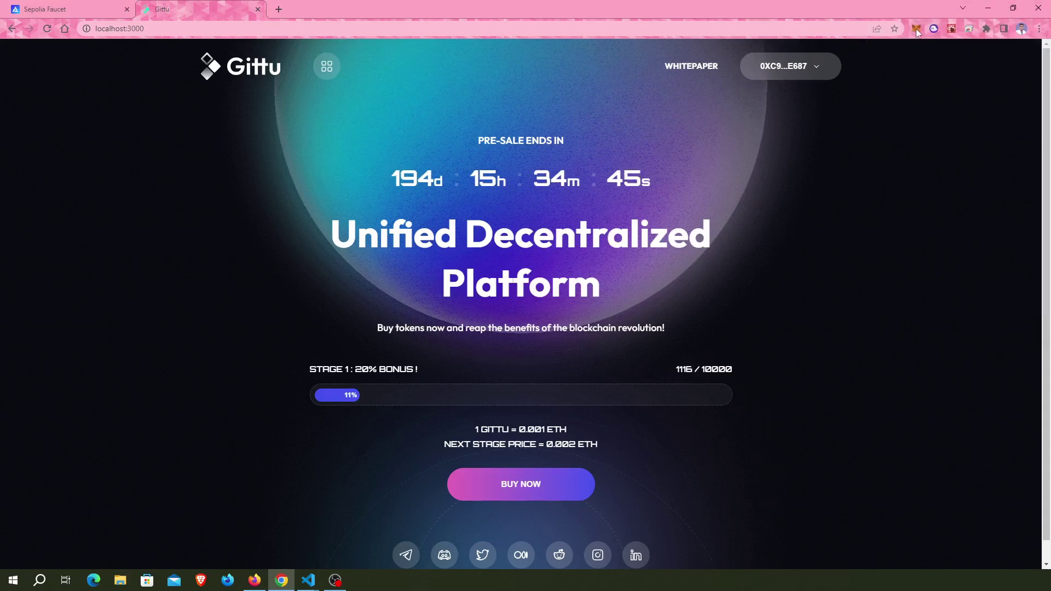
Step: Make Account 2 the active MetaMask account and switch to the Sepolia test network
left_click(917, 30)
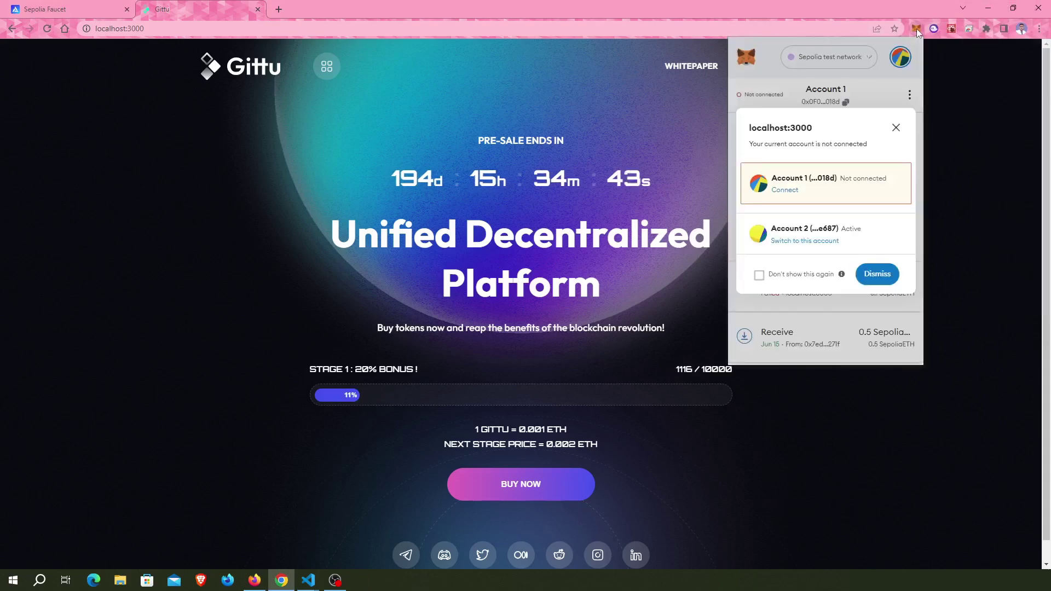
left_click(814, 242)
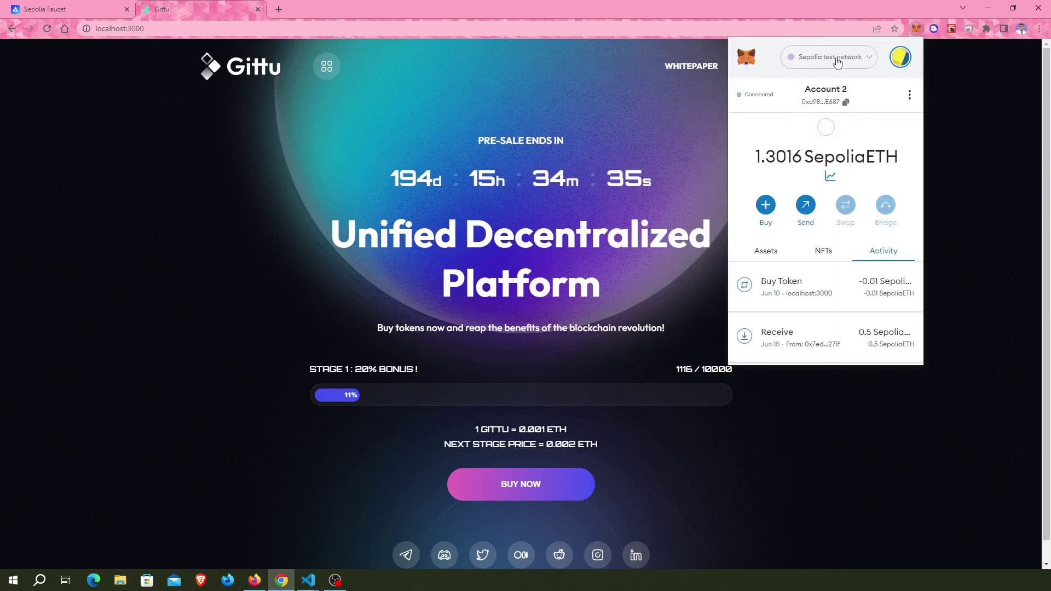
left_click(831, 58)
scroll(820, 247, "down", 2)
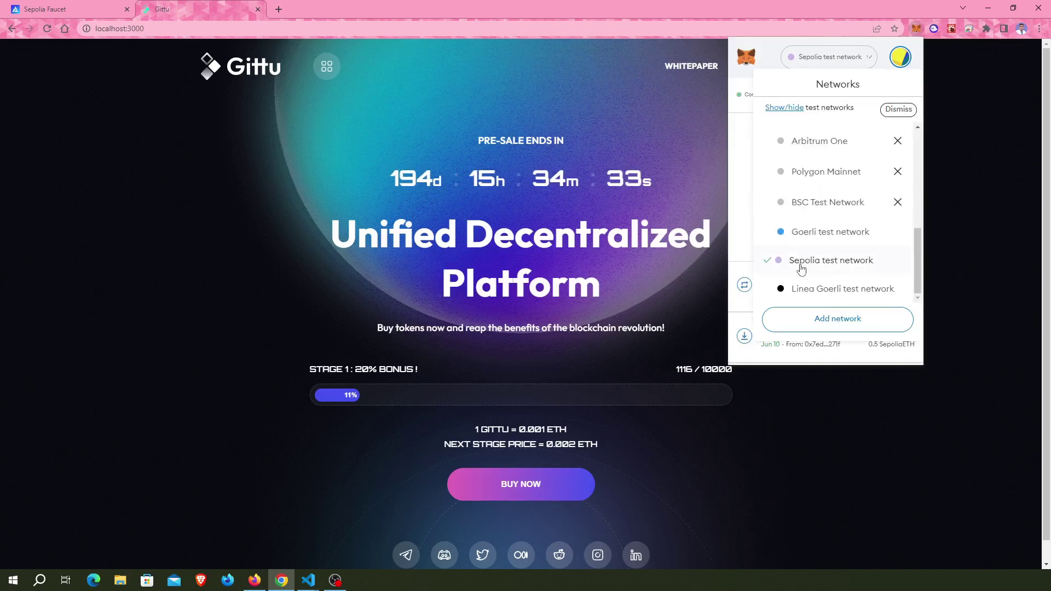
left_click(826, 261)
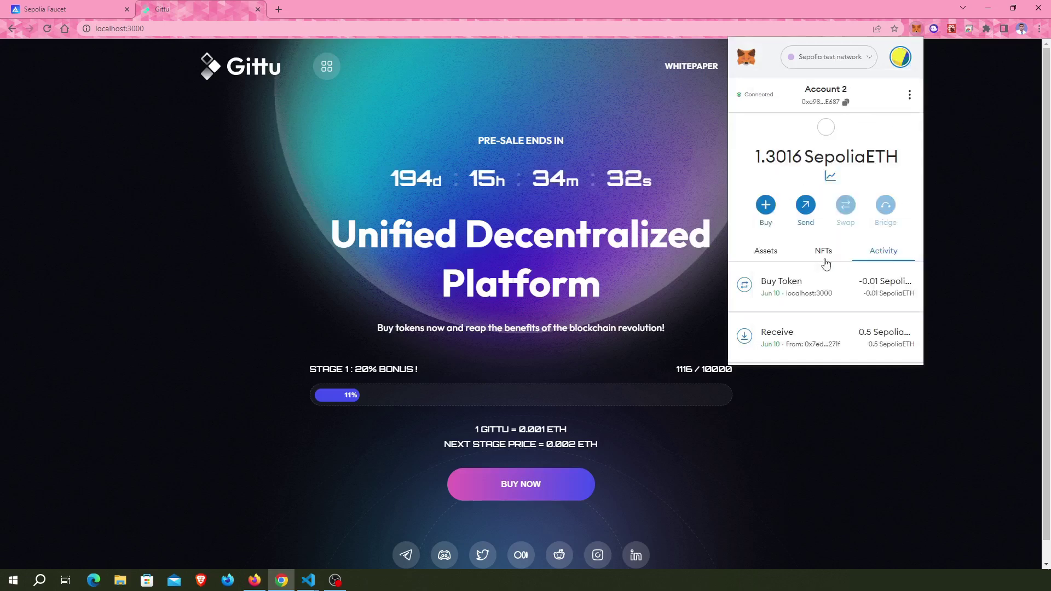
Step: Close MetaMask, check the connected wallet's details, and reload the presale page
left_click(662, 132)
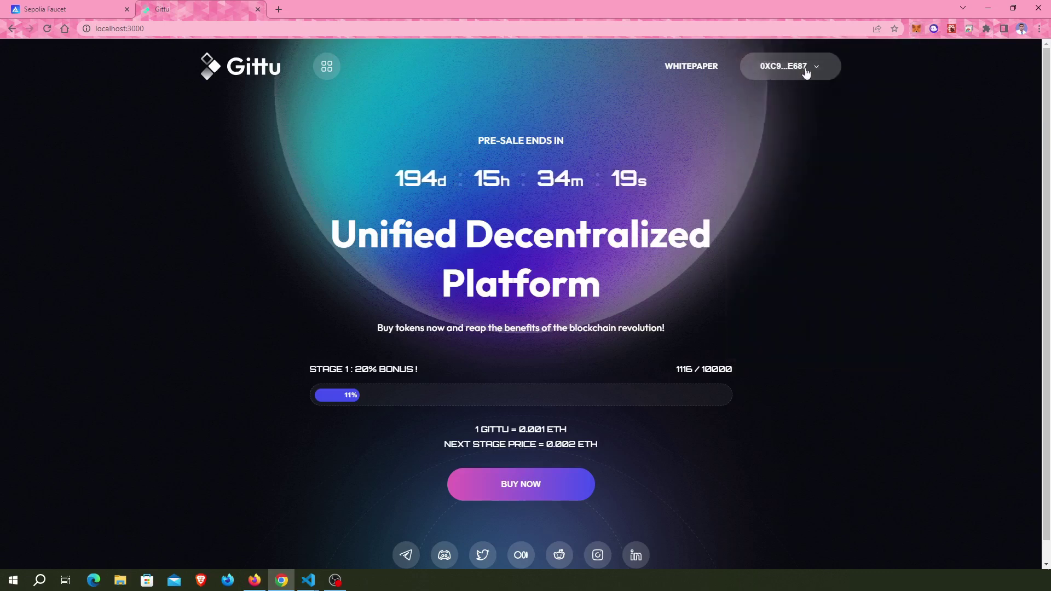
left_click(805, 67)
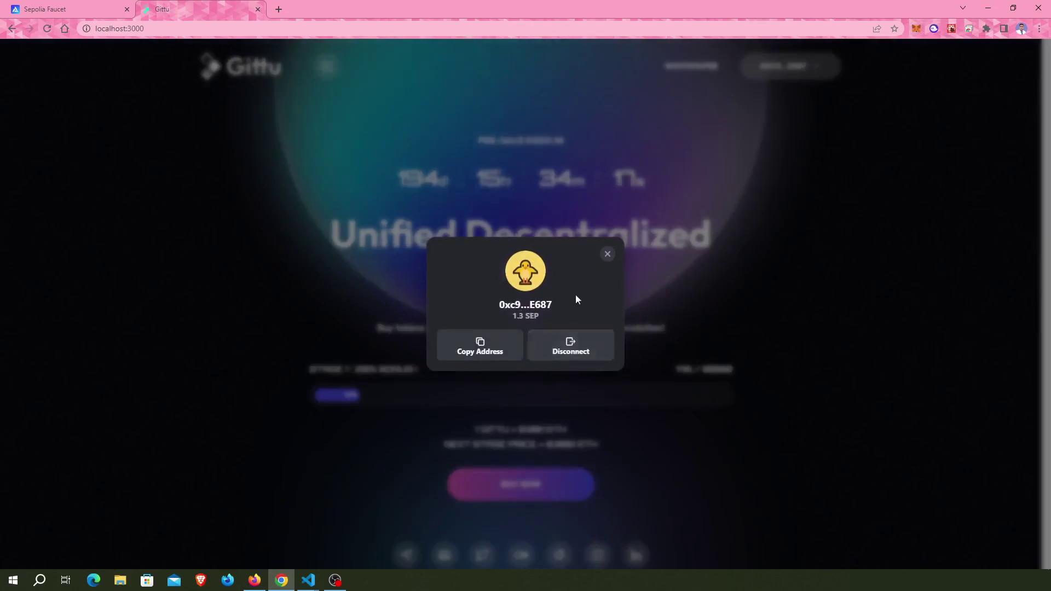
left_click(608, 255)
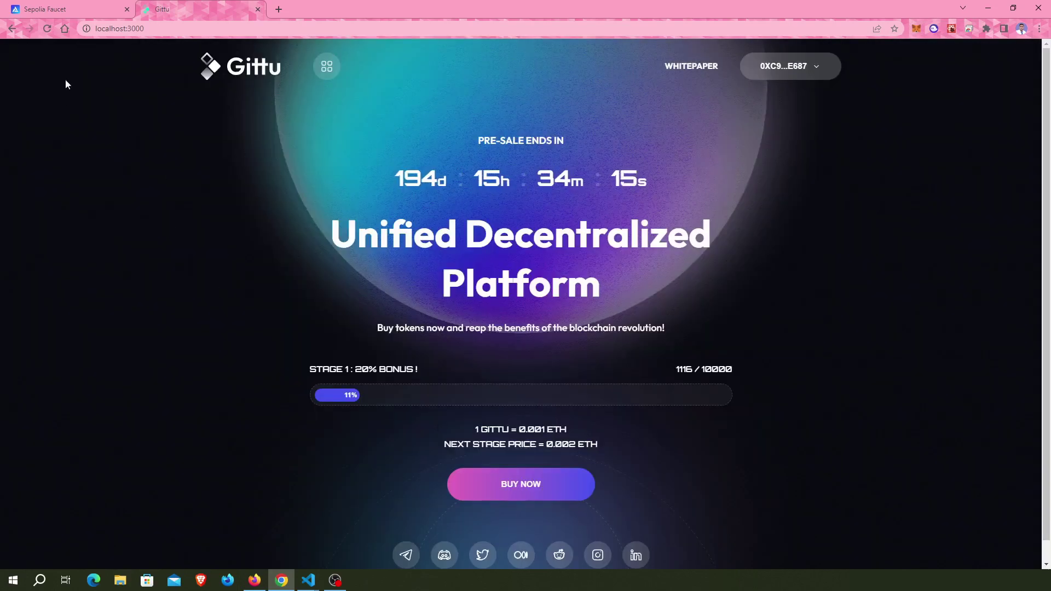
left_click(48, 29)
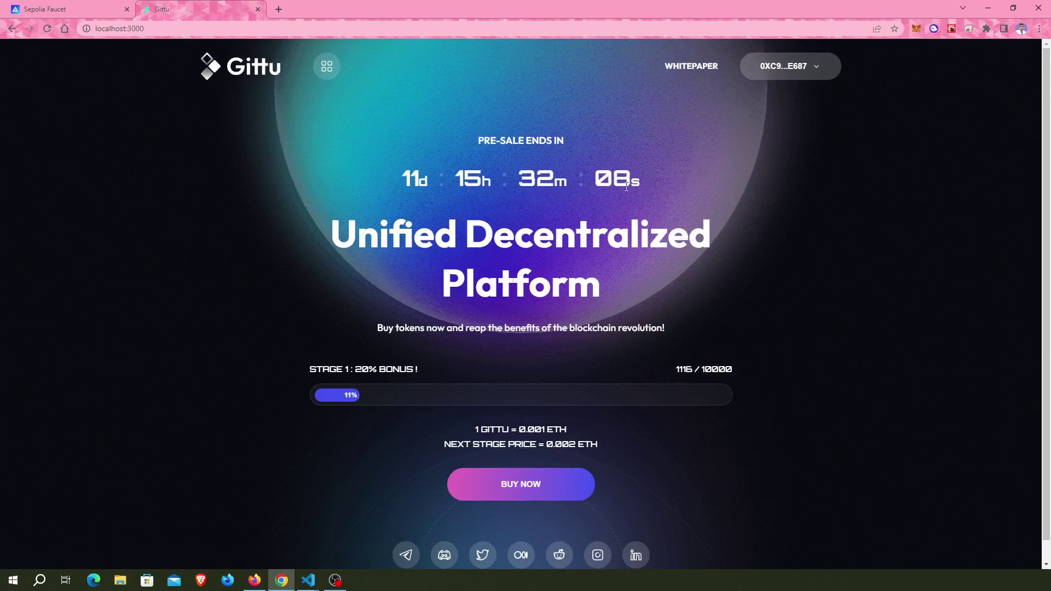
Step: Review the 116 tokens sold and the stage 1 20% bonus, then open BUY NOW
left_click_drag(678, 370, 694, 370)
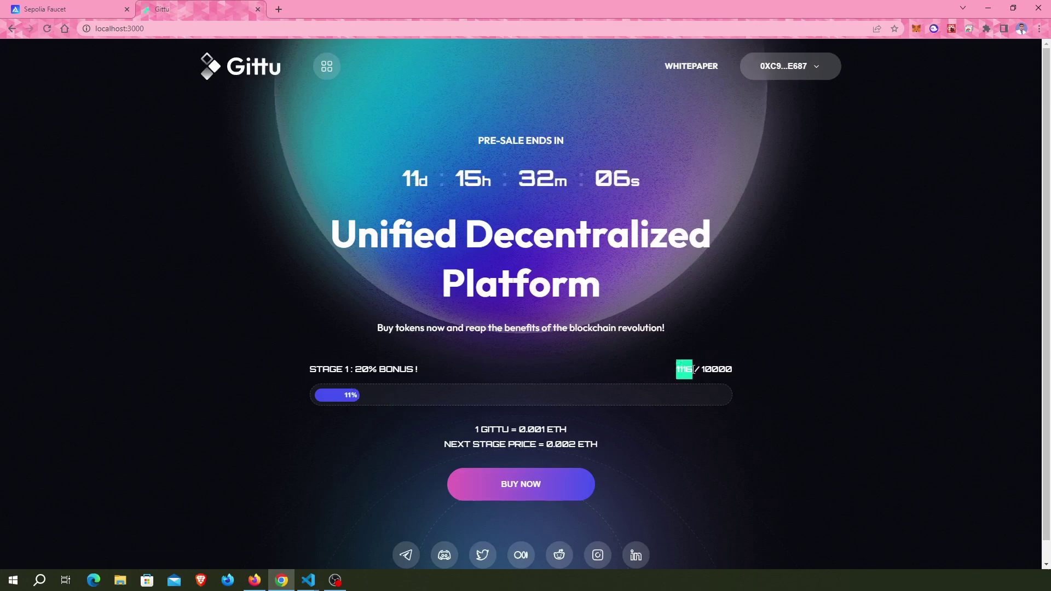
left_click_drag(343, 370, 376, 370)
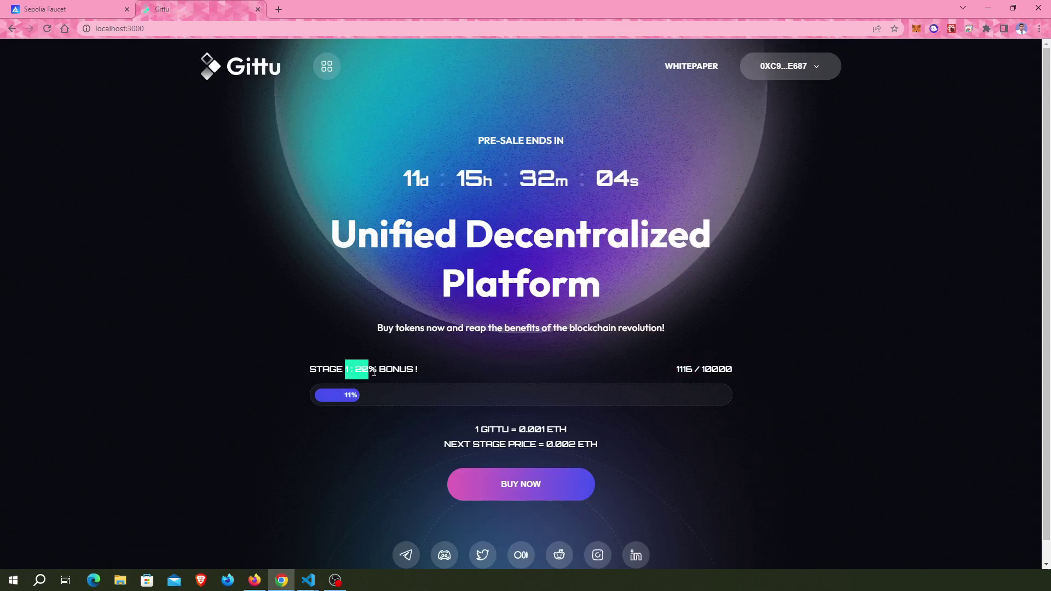
left_click(407, 374)
left_click(526, 489)
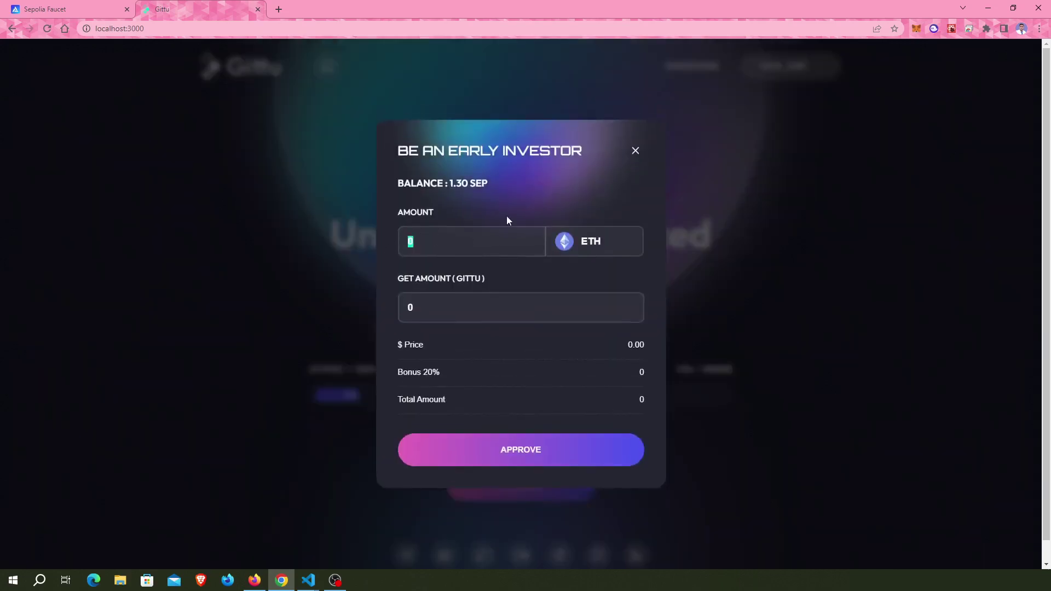
Step: Note the 1 GITTU = 0.001 ETH price and reopen the purchase form
left_click(634, 152)
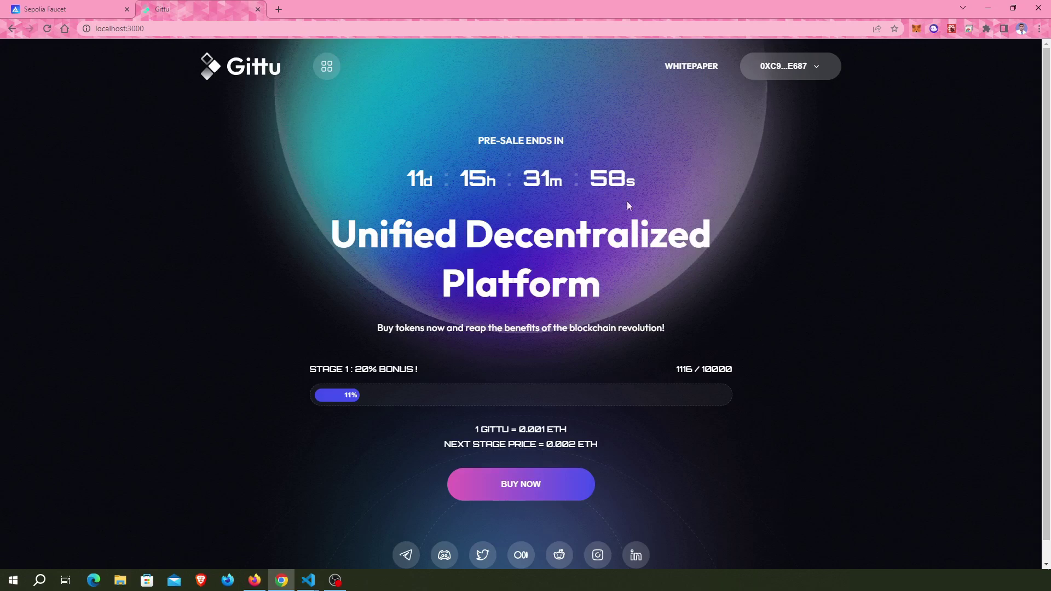
left_click_drag(470, 429, 582, 425)
left_click(582, 425)
left_click(512, 487)
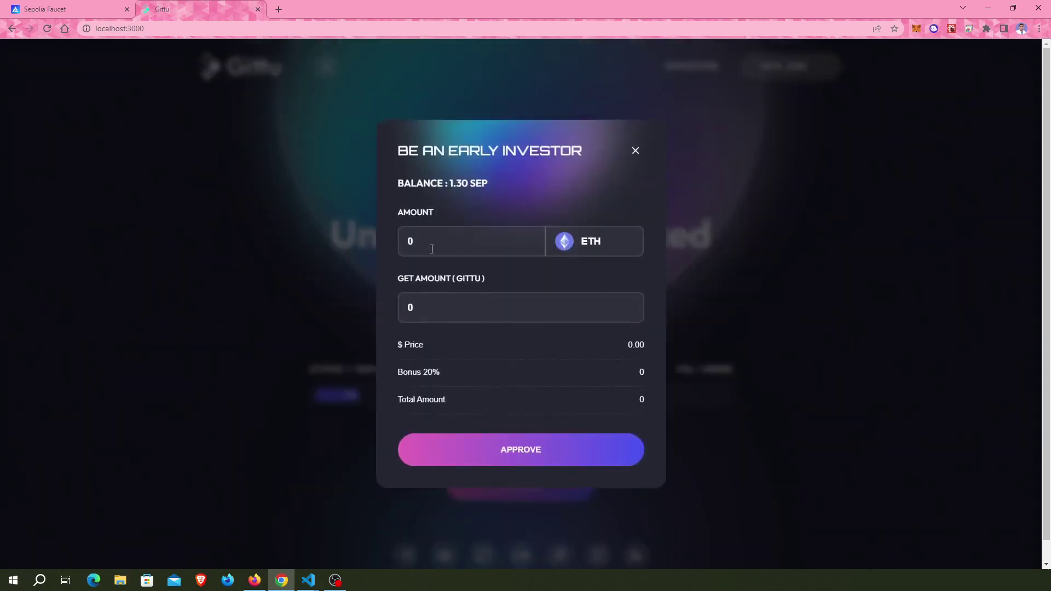
Step: Enter a 0.1 ETH amount and verify it gives 100 GITTU plus 20 bonus
type(".001")
left_click_drag(630, 345, 646, 345)
left_click(646, 345)
left_click_drag(420, 242, 431, 241)
type("1")
left_click_drag(430, 307, 406, 313)
left_click_drag(633, 373, 637, 348)
left_click(636, 398)
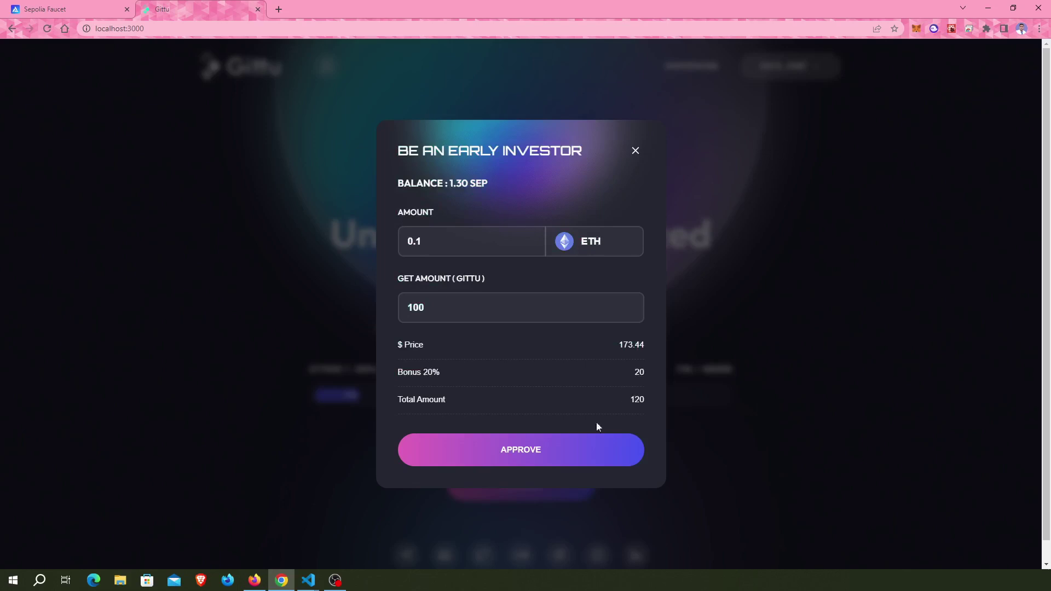
Step: Submit the purchase and confirm the 0.1 SepoliaETH Buy Token transaction in MetaMask
left_click(517, 453)
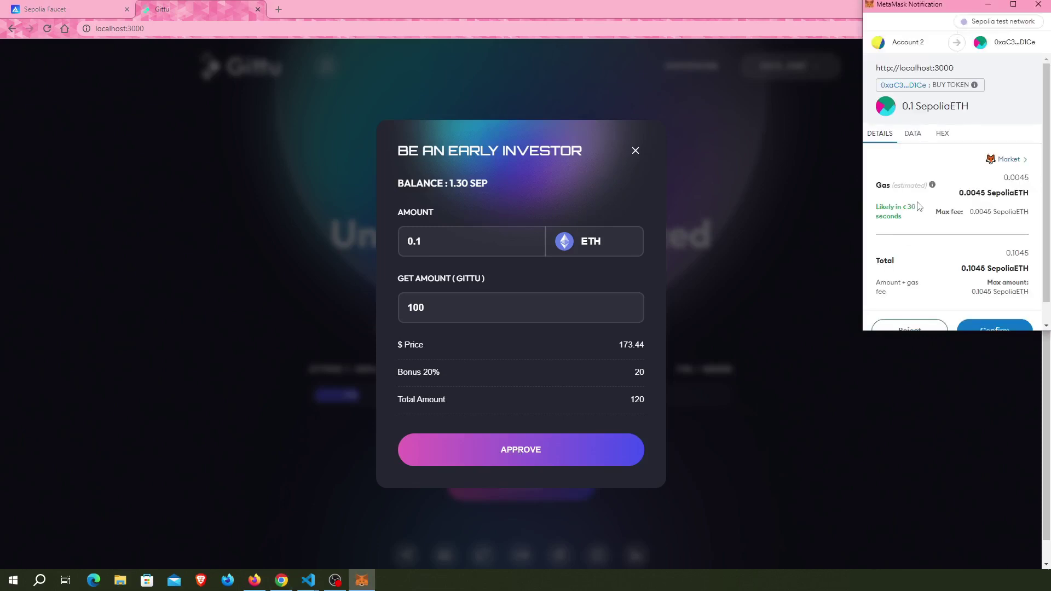
scroll(920, 156, "down", 2)
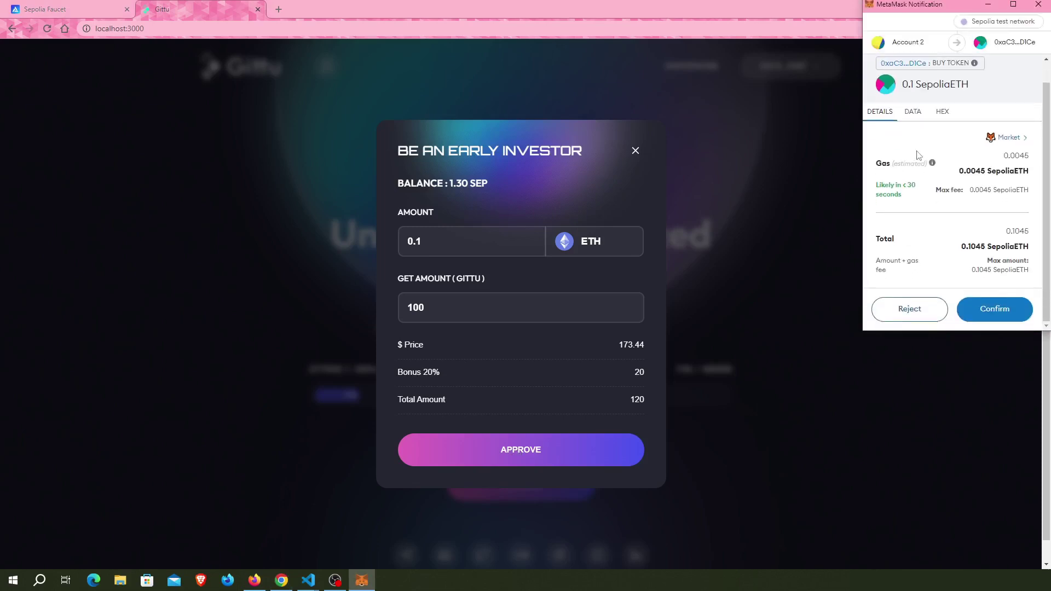
left_click(976, 308)
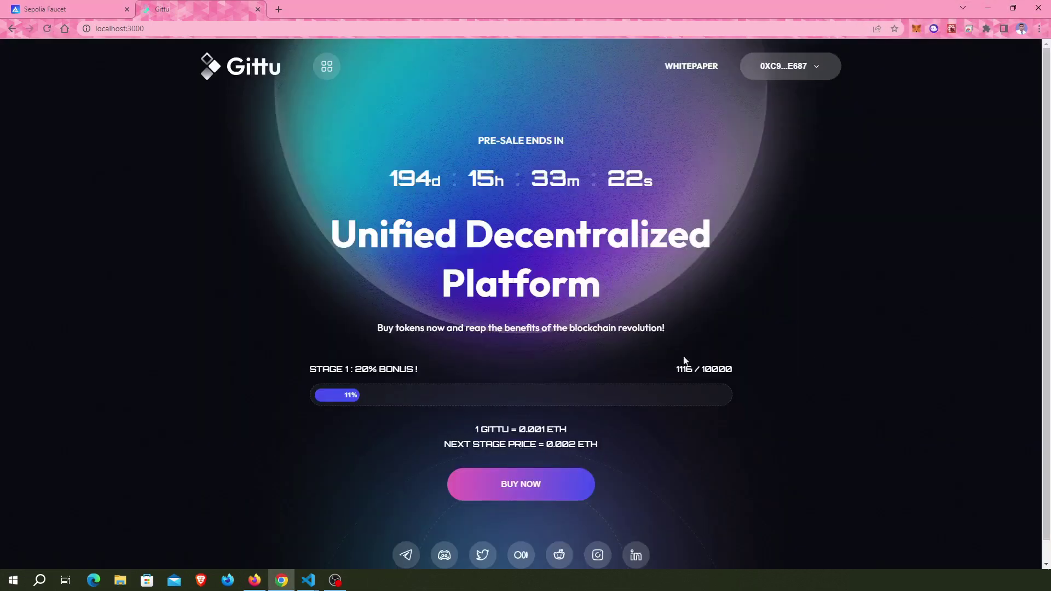
Step: Note 1116 tokens sold, then view the pending Buy Token transaction on Etherscan
double_click(684, 363)
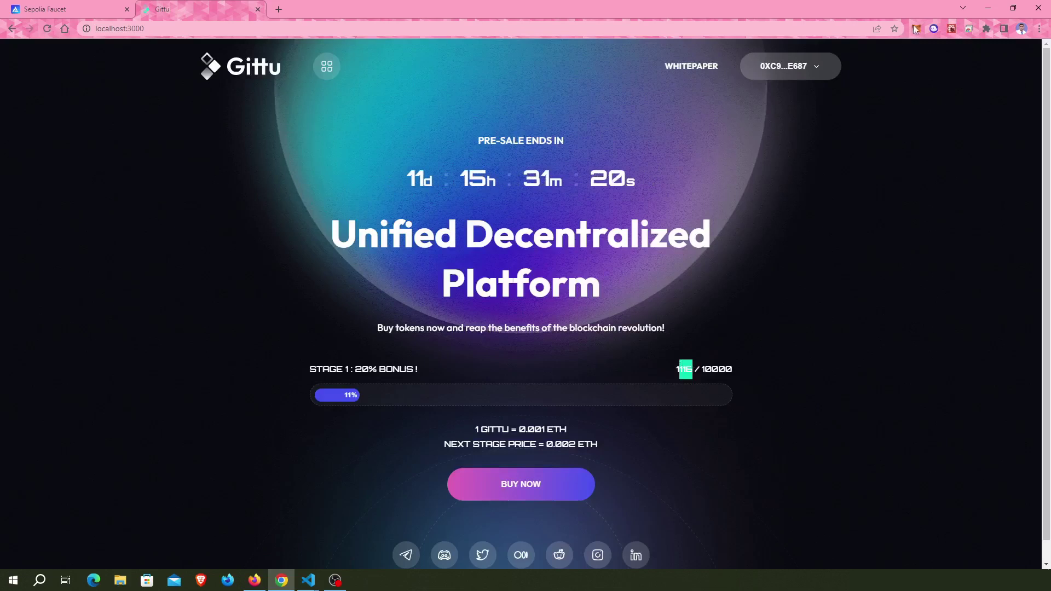
left_click(866, 197)
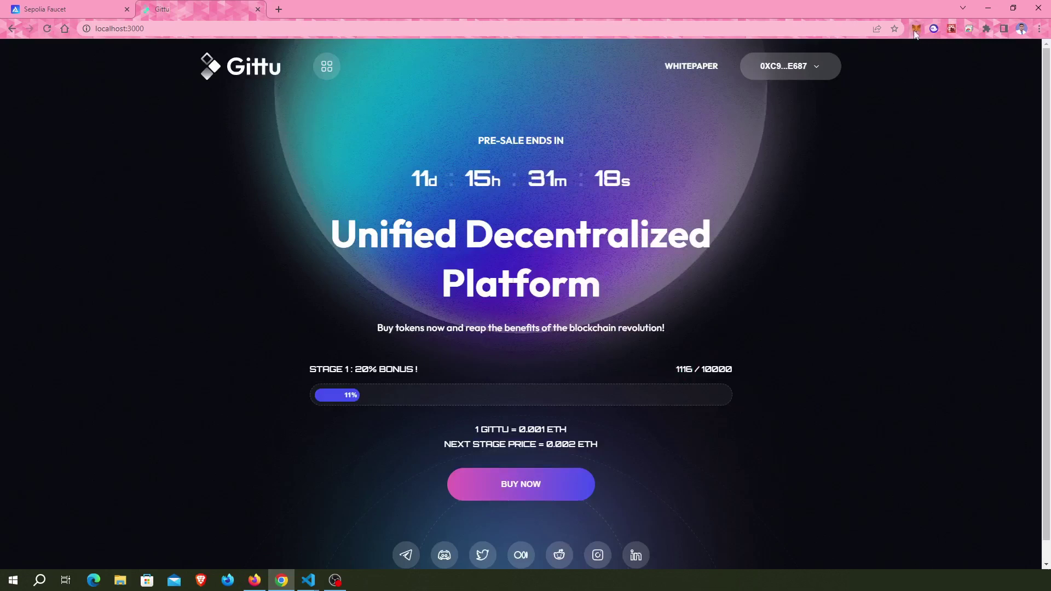
left_click(915, 30)
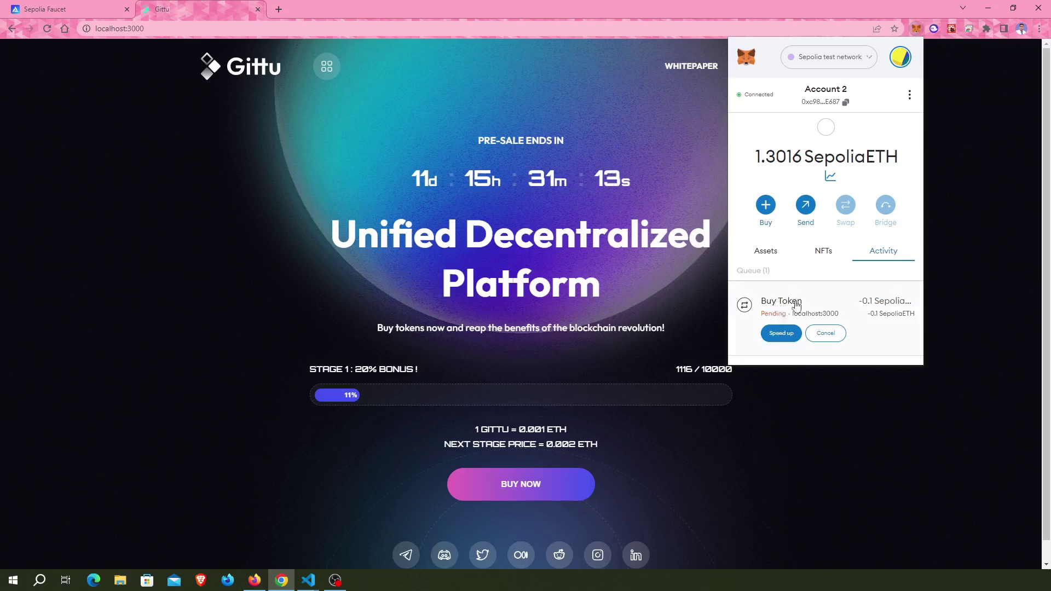
left_click(788, 307)
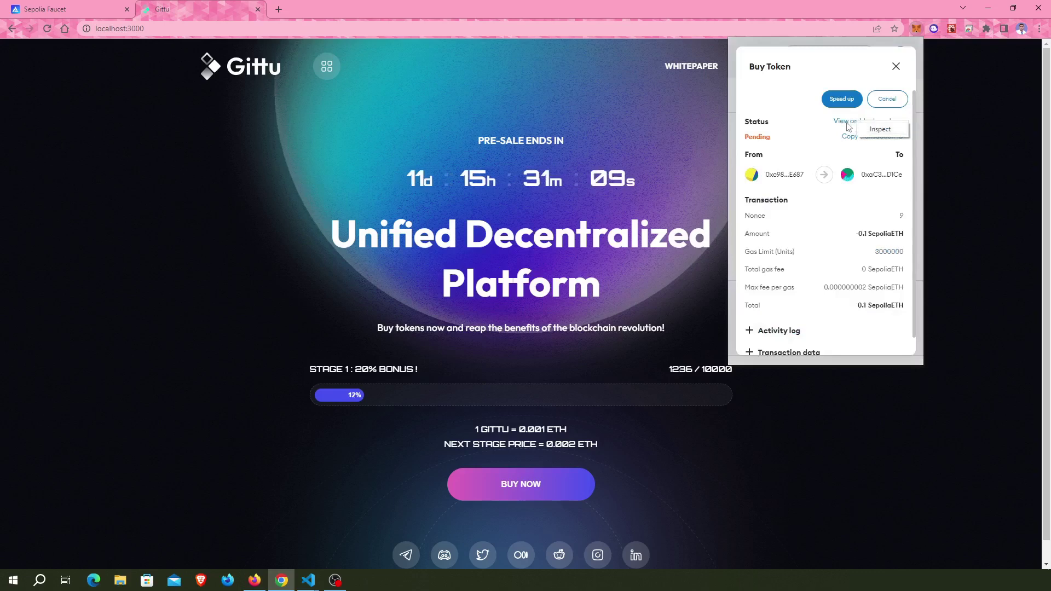
left_click(858, 121)
Step: Back on the presale page, check the sold count has updated to 1236
left_click(208, 5)
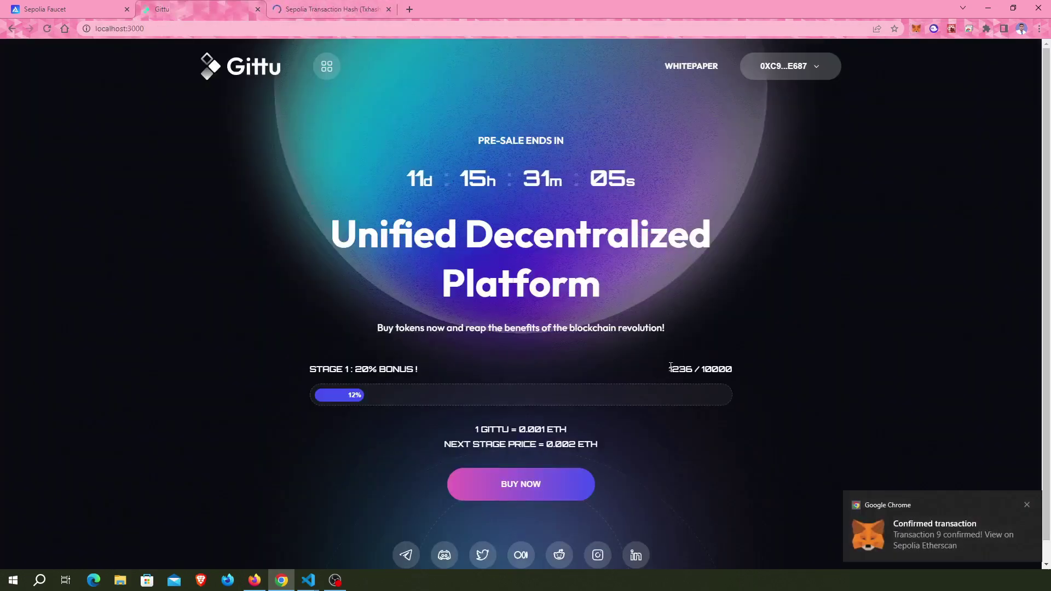
left_click_drag(671, 367, 693, 369)
left_click(513, 400)
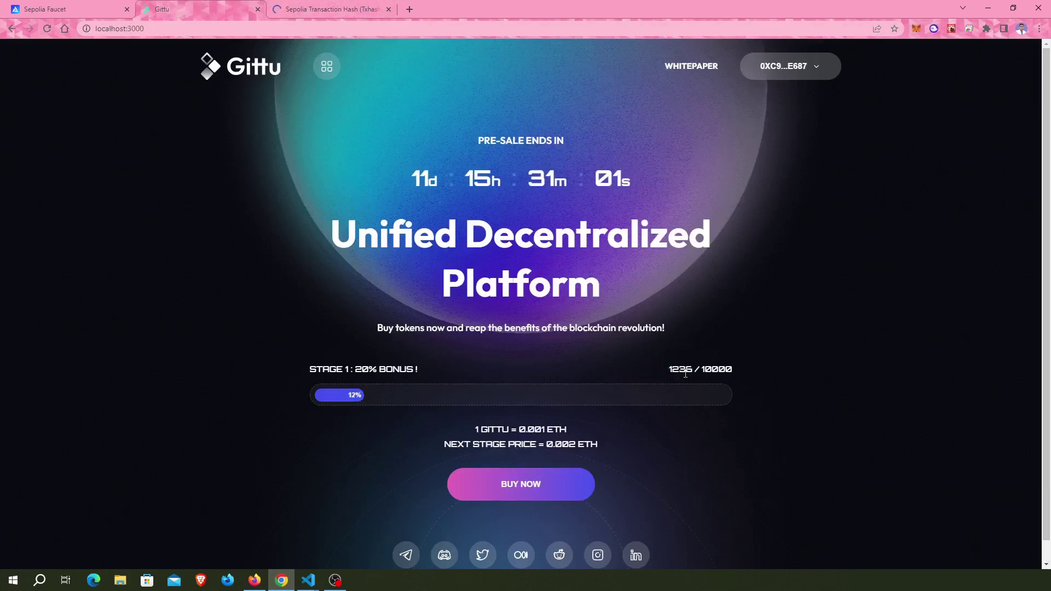
Step: Refresh the Etherscan transaction to see Success with 120 GITTU transferred
left_click(355, 7)
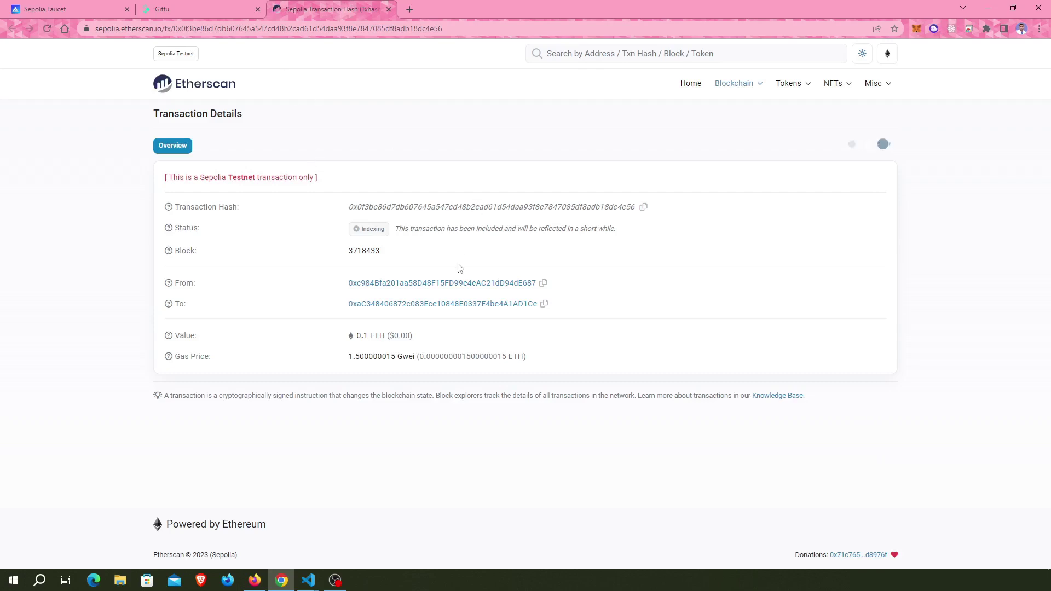
left_click(47, 30)
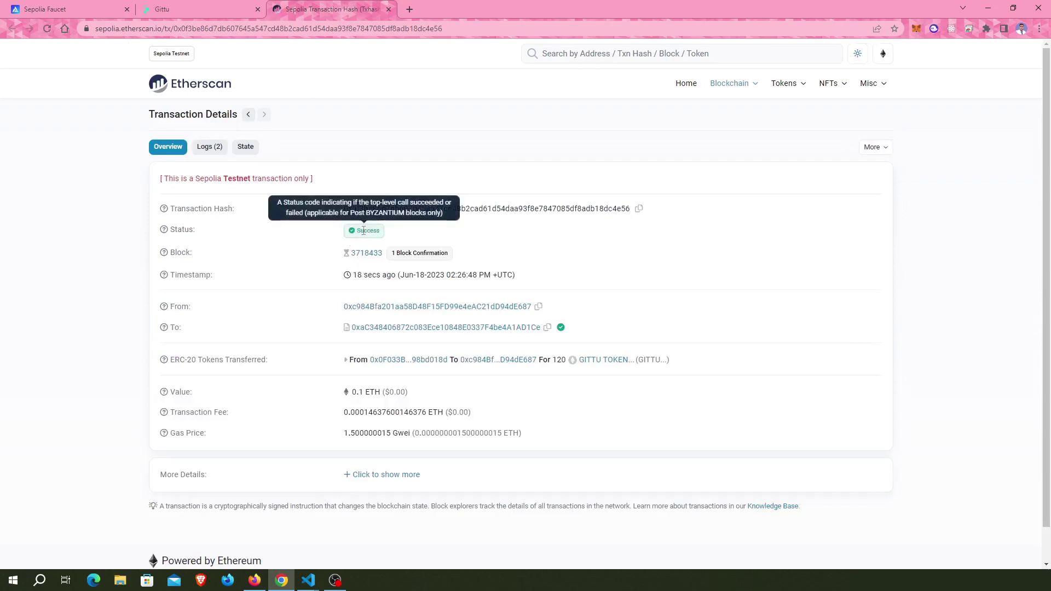
Step: Go to the Sepolia Faucet, pass the I'm not a robot check, and select the address field
left_click(235, 9)
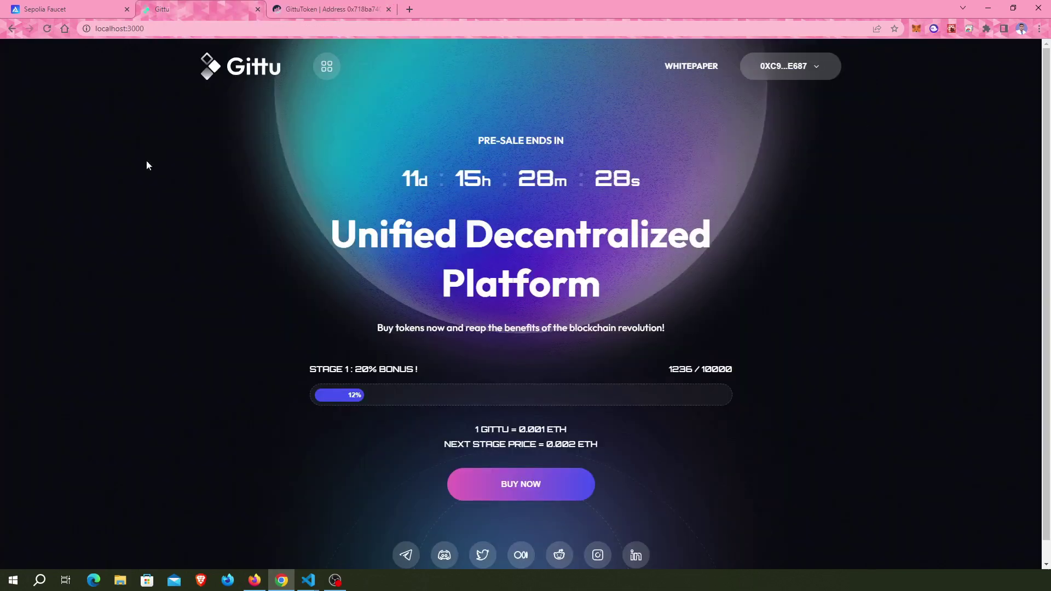
left_click(76, 5)
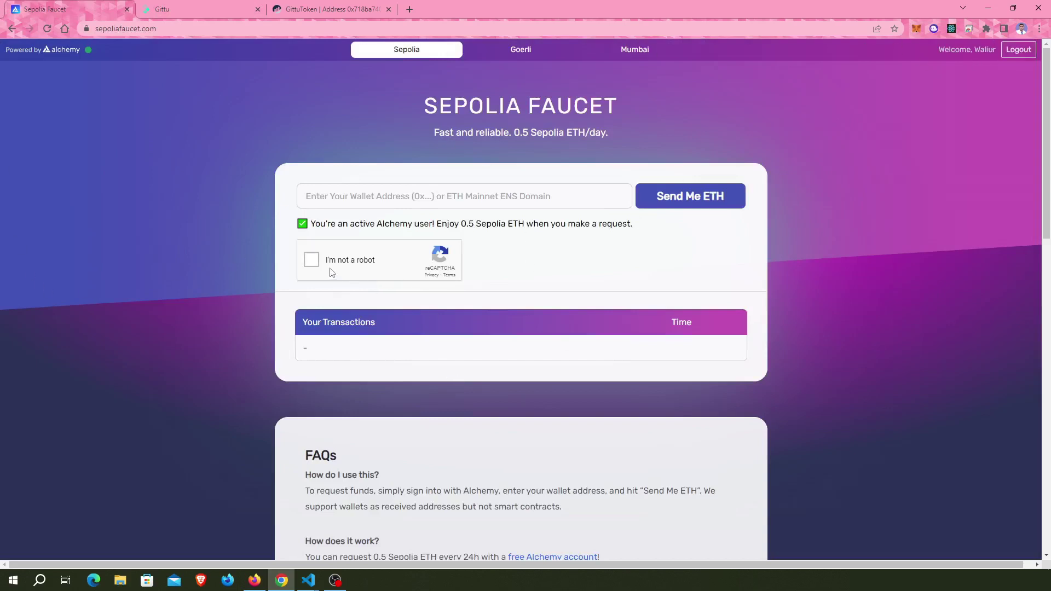
left_click(310, 263)
left_click(400, 199)
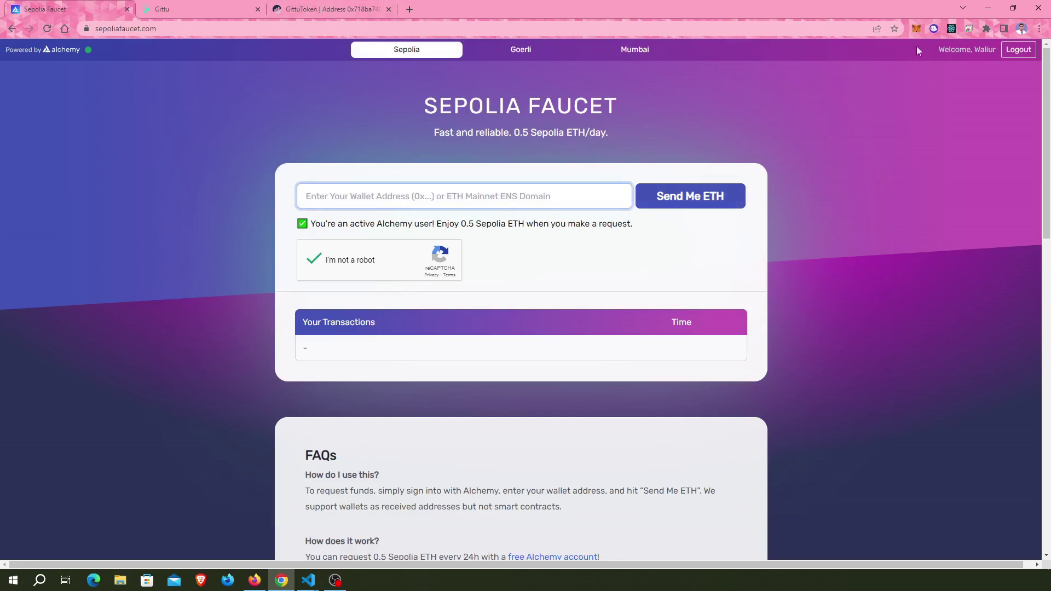
Step: Paste Account 2's wallet address into the faucet and request Sepolia ETH
left_click(918, 29)
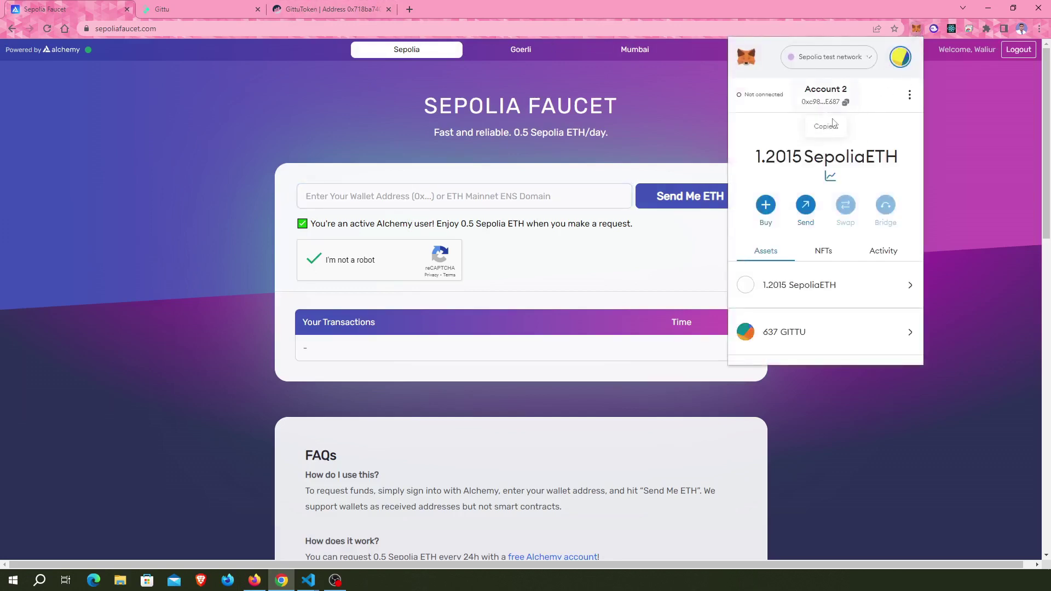
left_click_drag(766, 155, 785, 158)
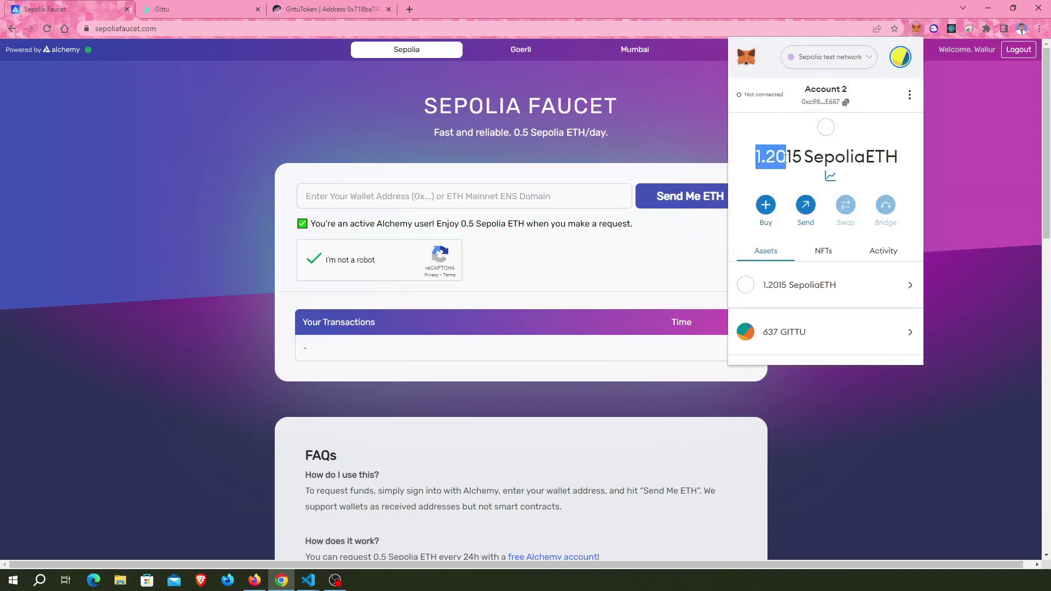
left_click(435, 204)
key("ctrl+v")
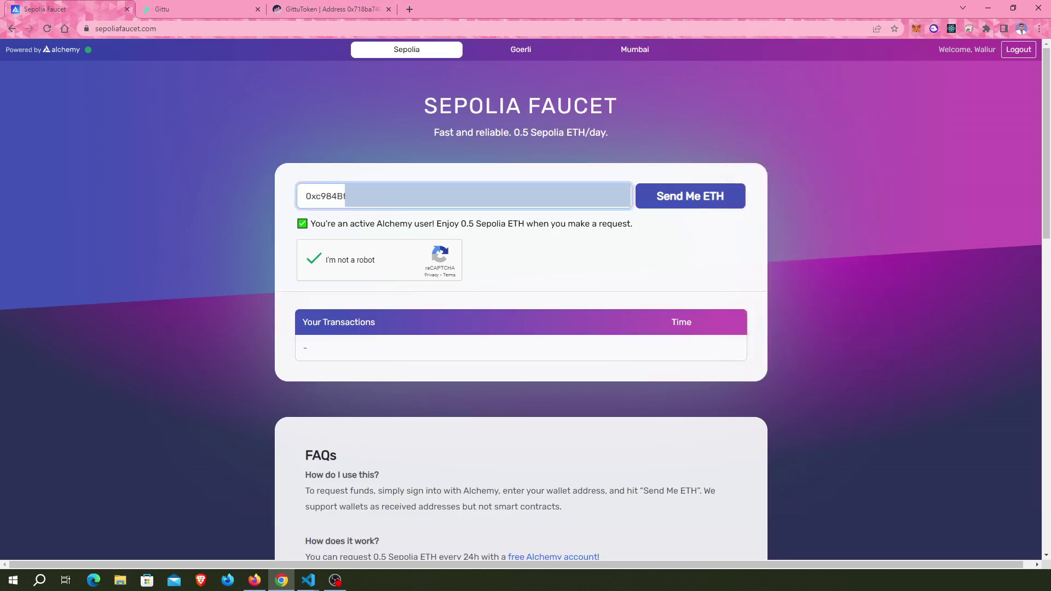
left_click(687, 202)
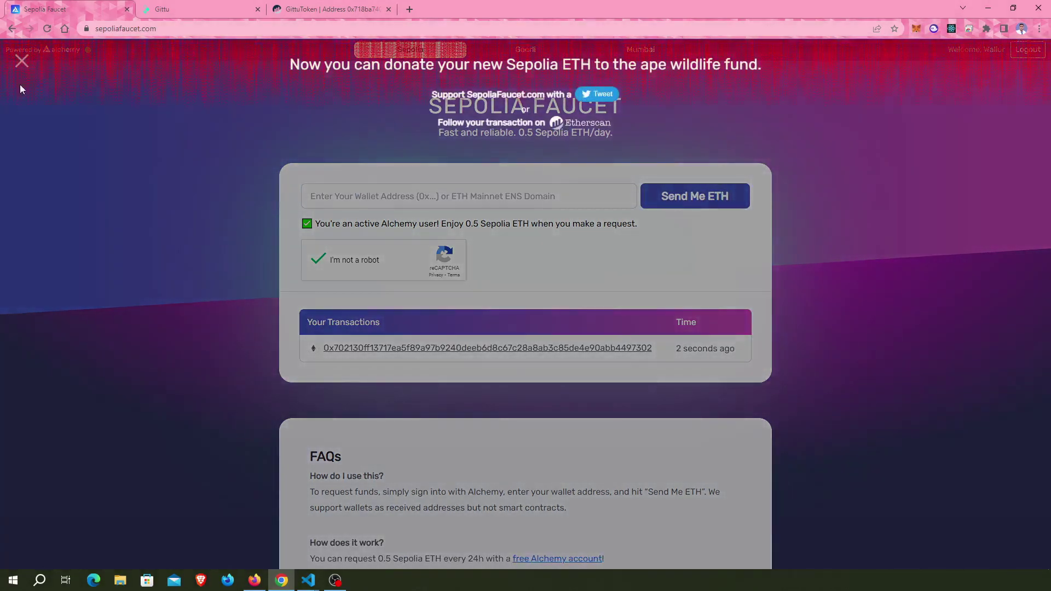
left_click(20, 65)
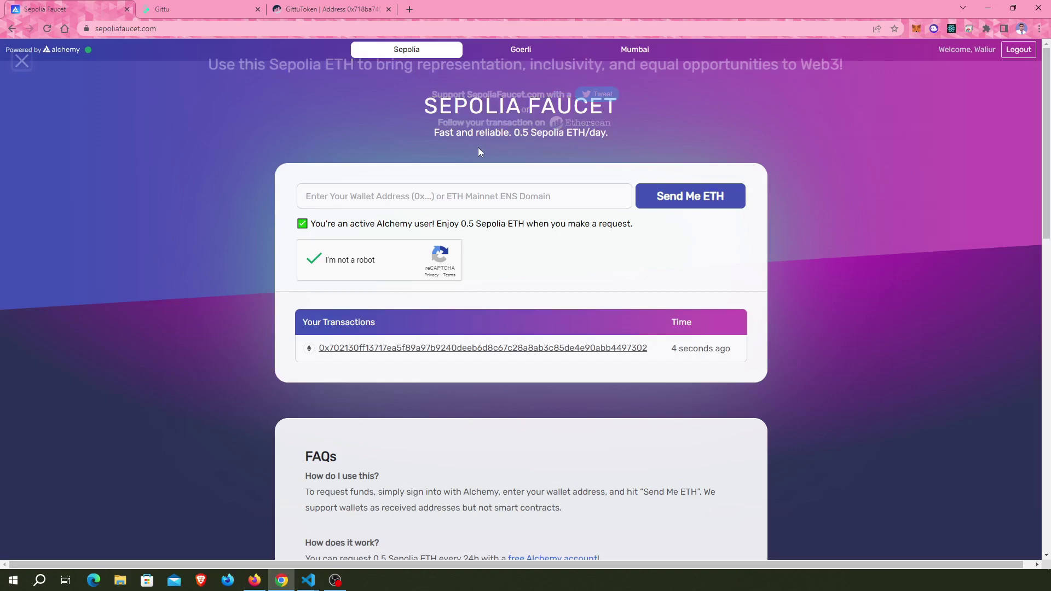
left_click(916, 29)
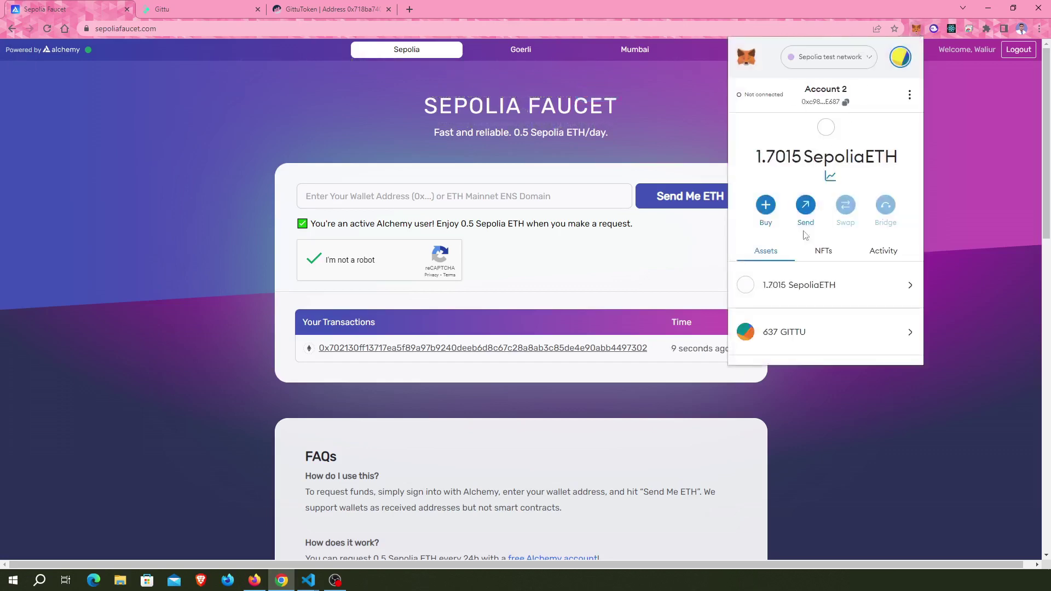
left_click(880, 257)
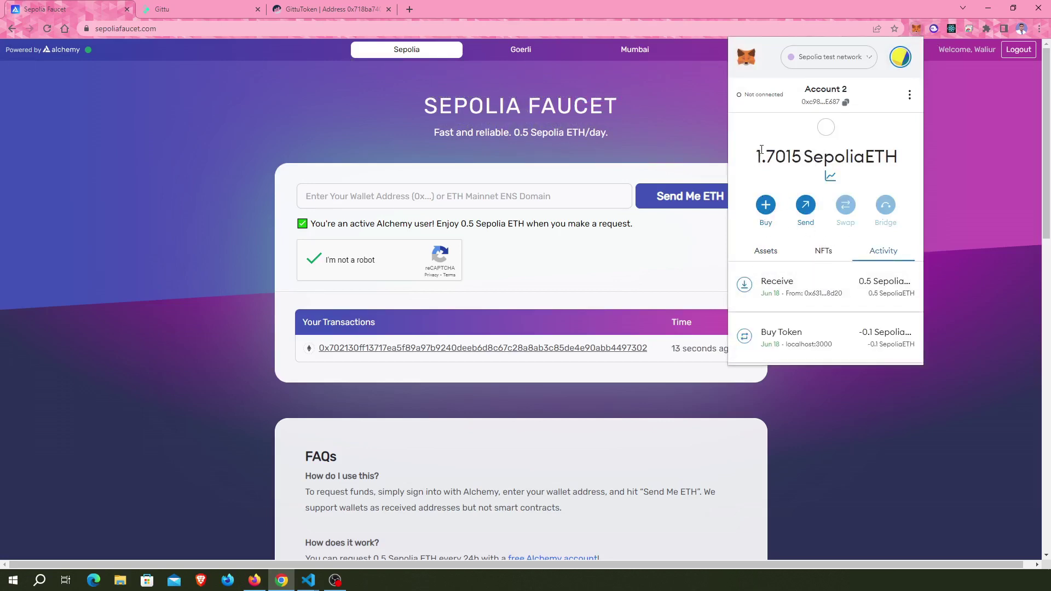
left_click_drag(757, 153, 777, 153)
left_click(569, 96)
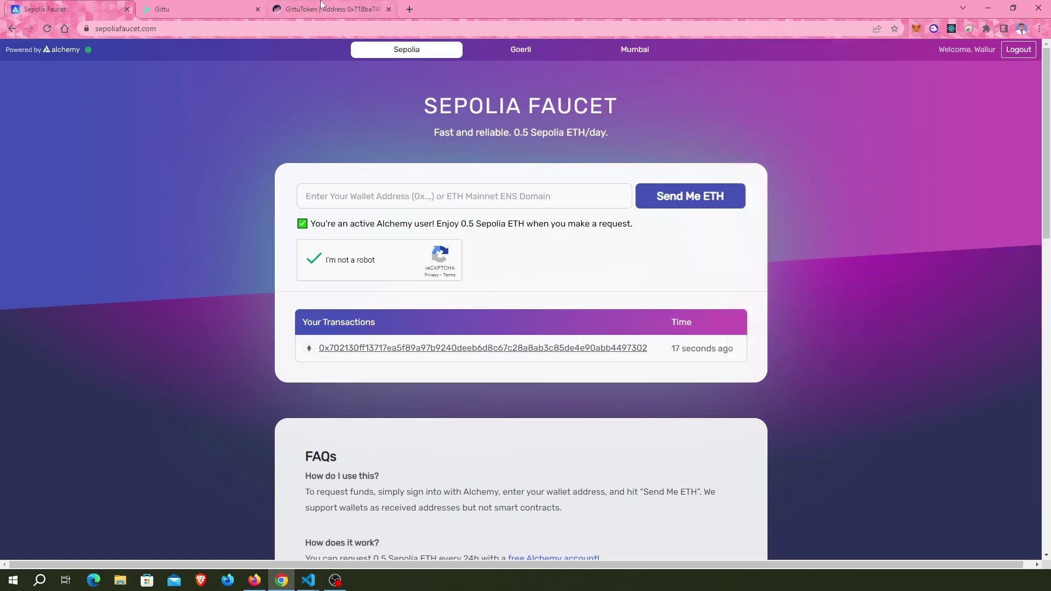